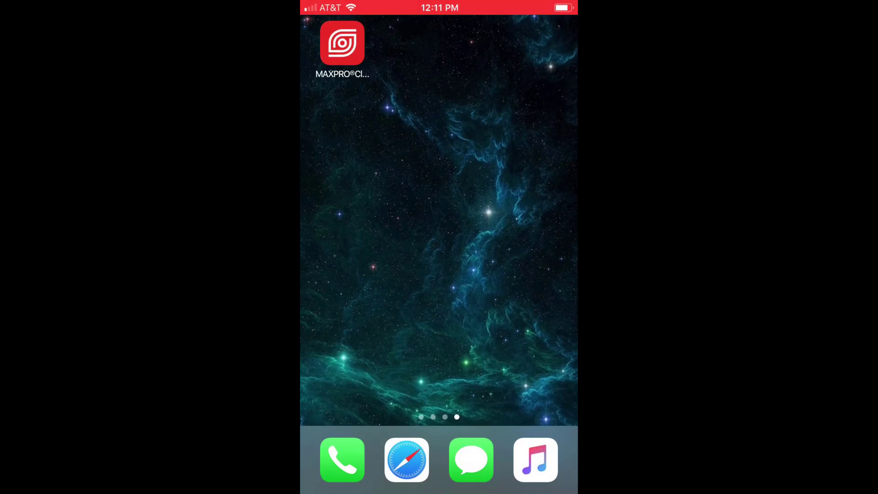
- Launch MAXPRO Cloud and load the Honeywell Site 1 dashboard, showing it disarmed and not ready
click(342, 43)
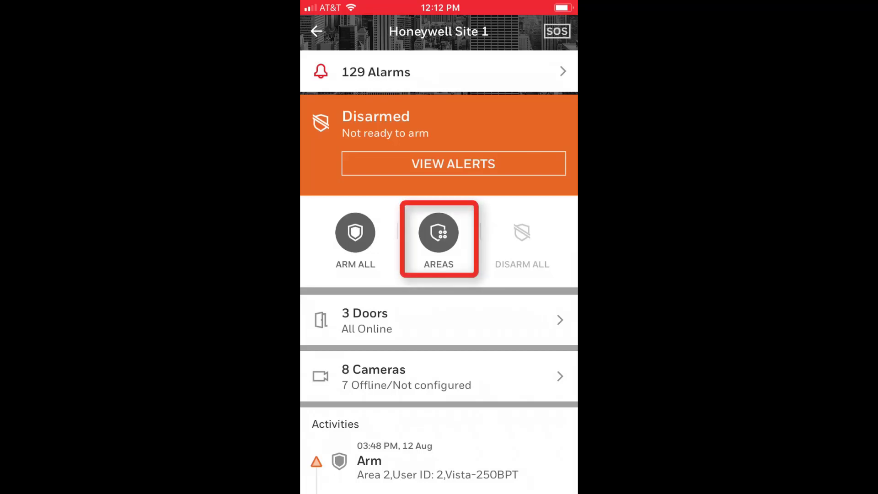
- Review Area 1's zones, then return to the Areas list showing both areas disarmed
click(439, 232)
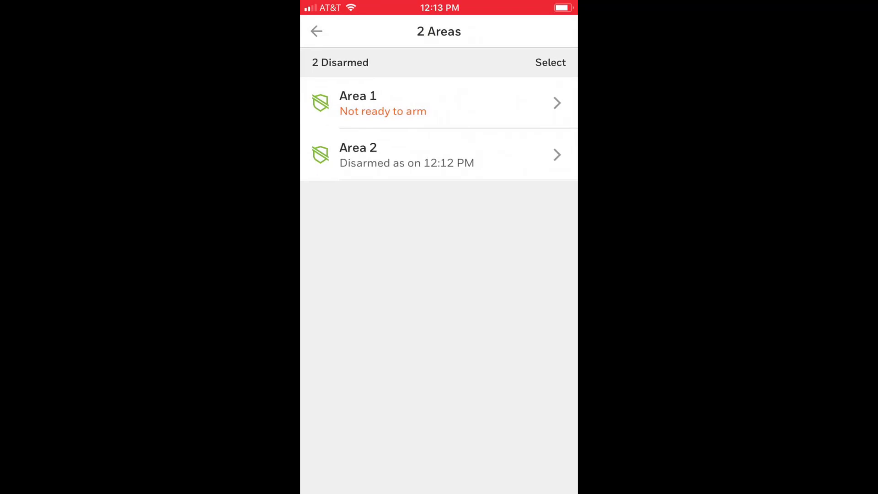
click(384, 103)
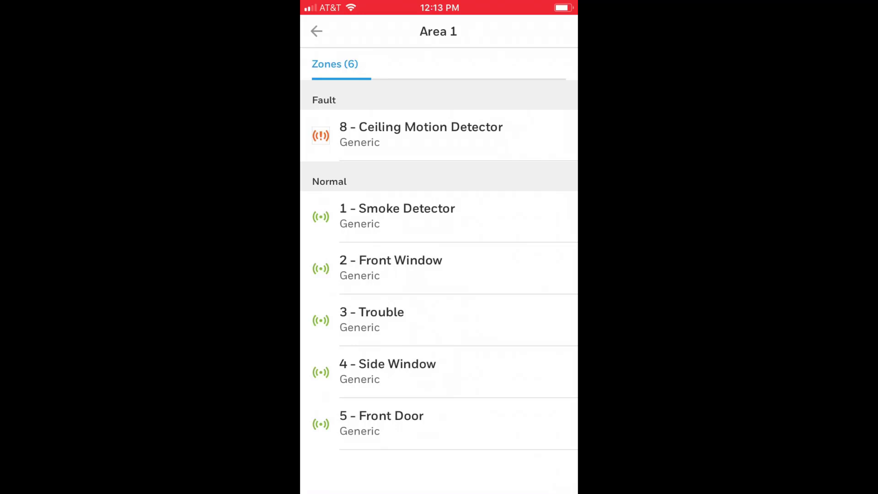
click(316, 31)
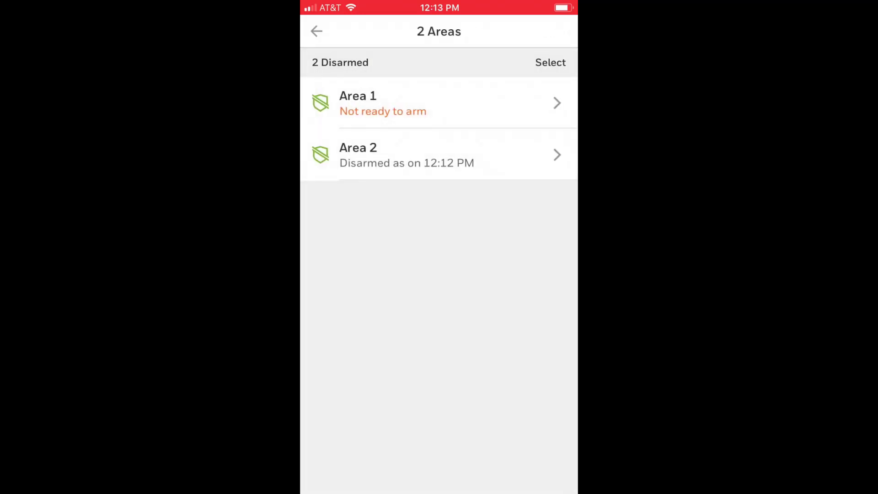
- Arm Area 1, bypassing the faulty Ceiling Motion Detector zone, leaving Area 2 disarmed
click(550, 63)
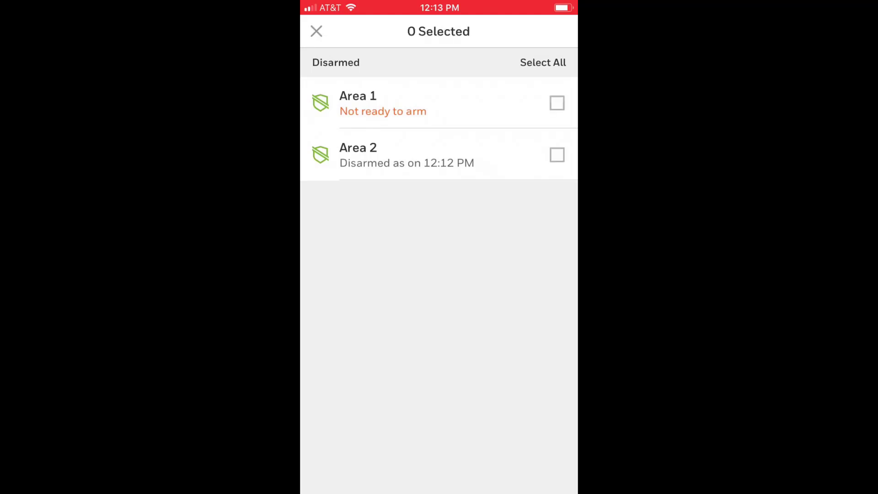
click(557, 103)
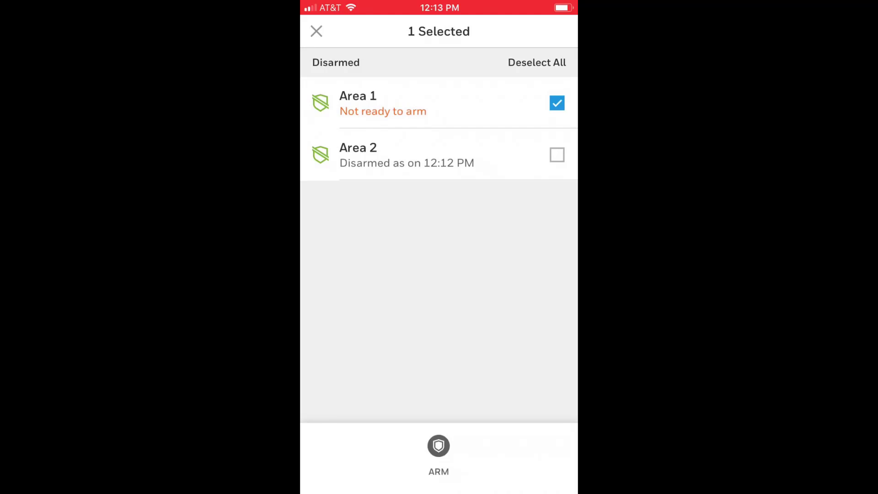
click(438, 453)
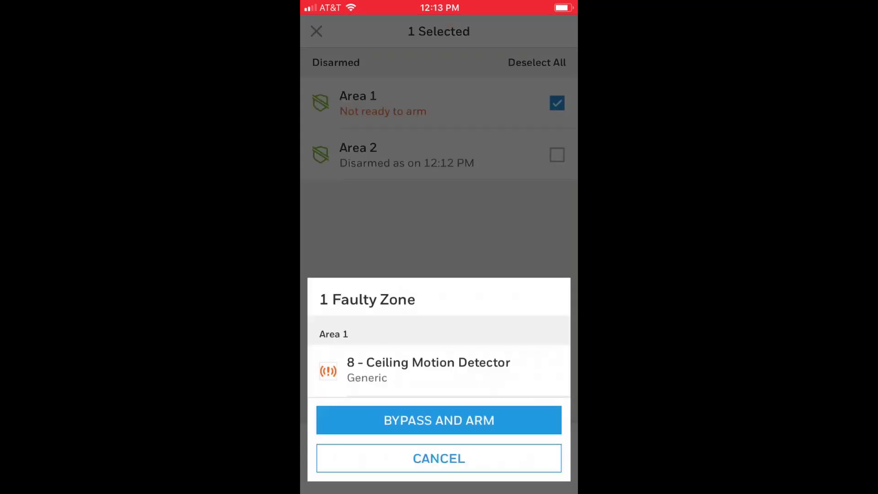
click(439, 420)
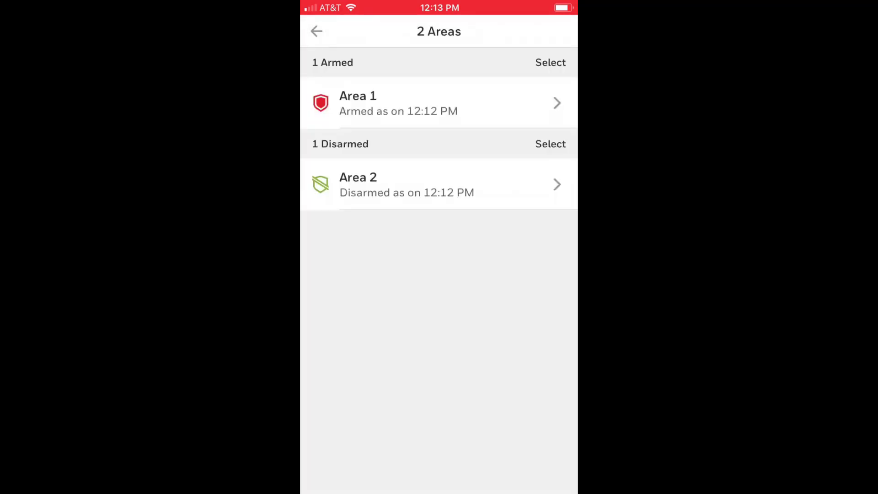
- Recheck Area 1's zones, then disarm the armed Area 1 and confirm
click(439, 103)
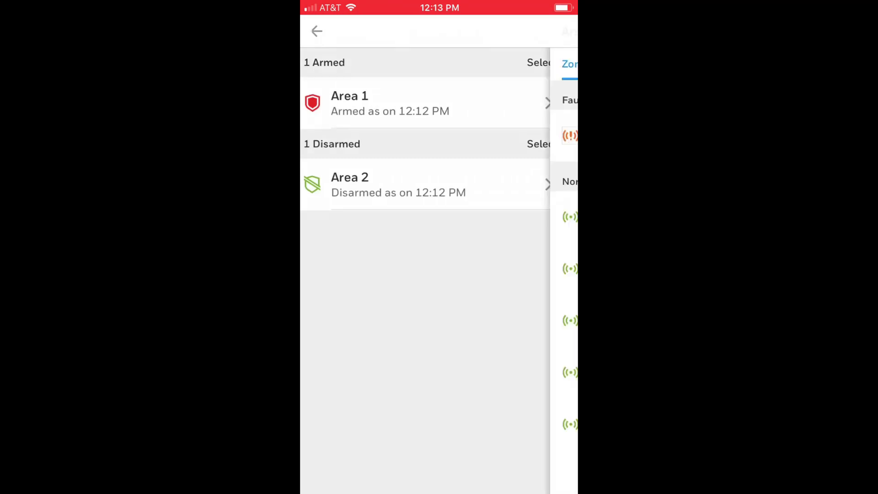
click(316, 31)
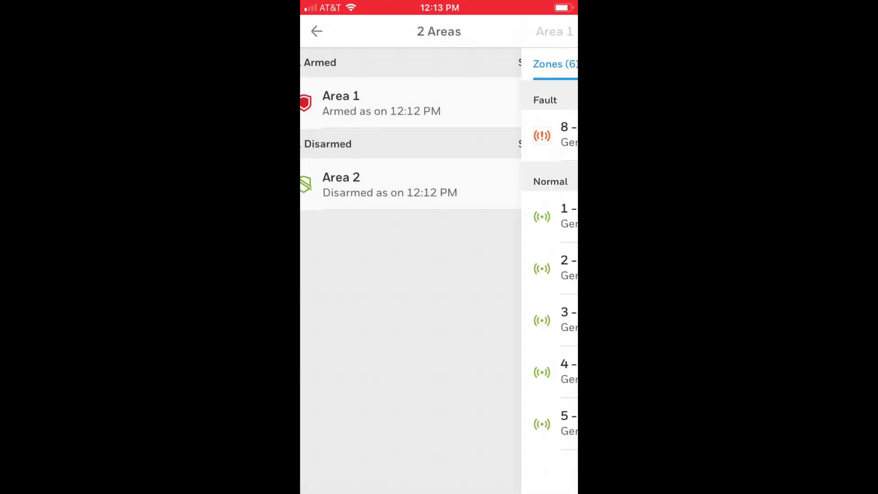
click(550, 62)
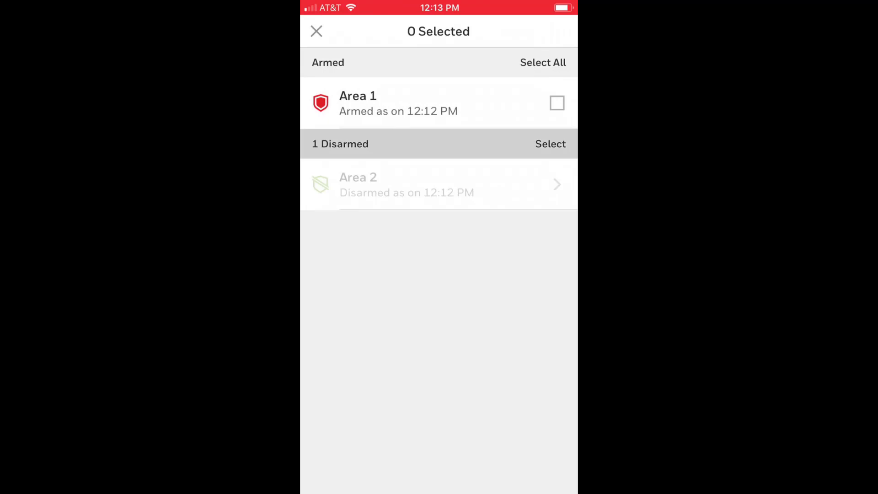
click(557, 103)
click(440, 452)
click(500, 455)
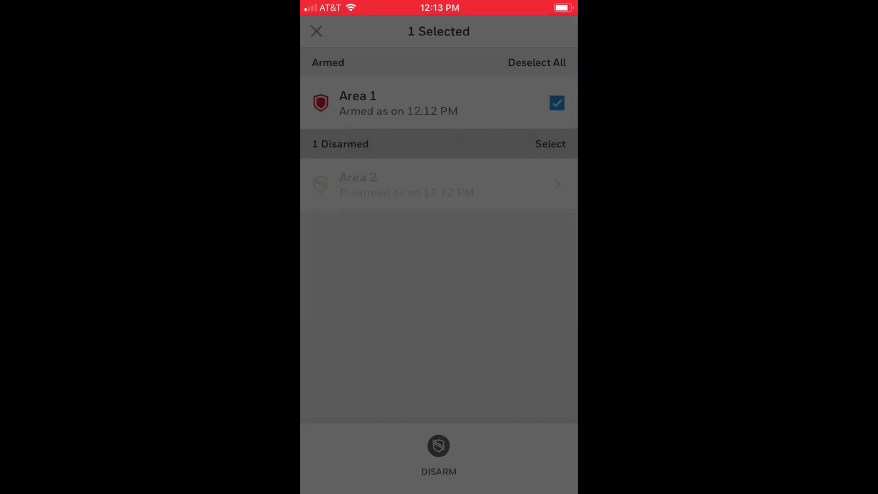